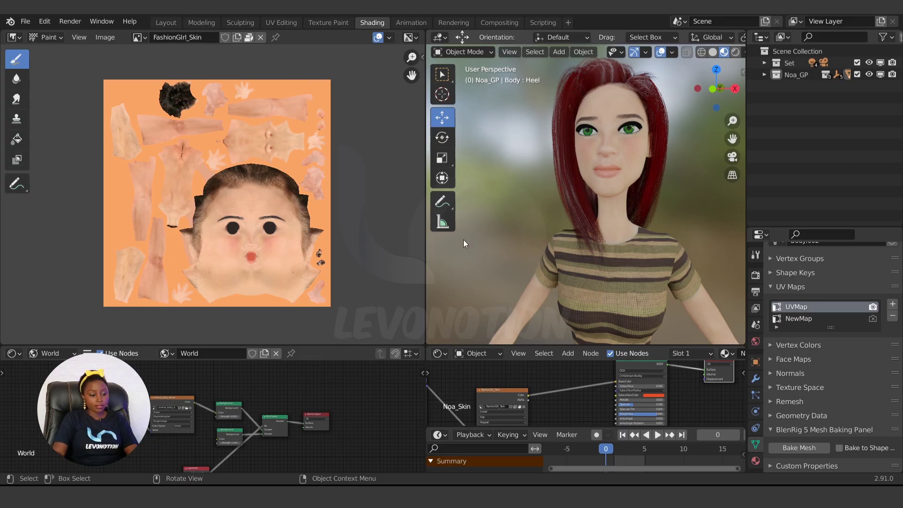
Widen the 3D viewport beside the image editor and look over the character's upper body
drag(430, 269, 298, 268)
scroll(541, 207, up, 3)
shift+middle_drag(541, 207, 558, 230)
ctrl+middle_drag(558, 230, 552, 211)
middle_drag(579, 246, 577, 241)
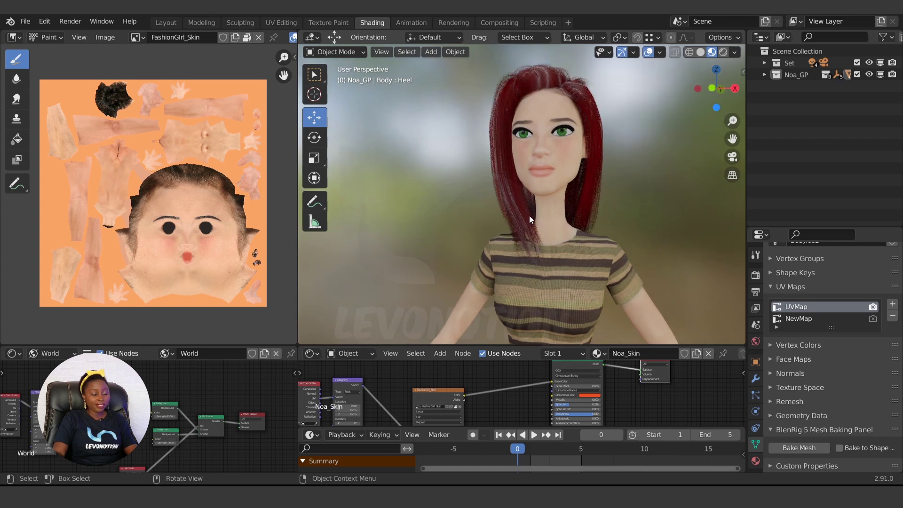
Examine the body's UVMap layout over the skin texture in the UV Editing workspace
click(284, 25)
scroll(192, 345, up, 4)
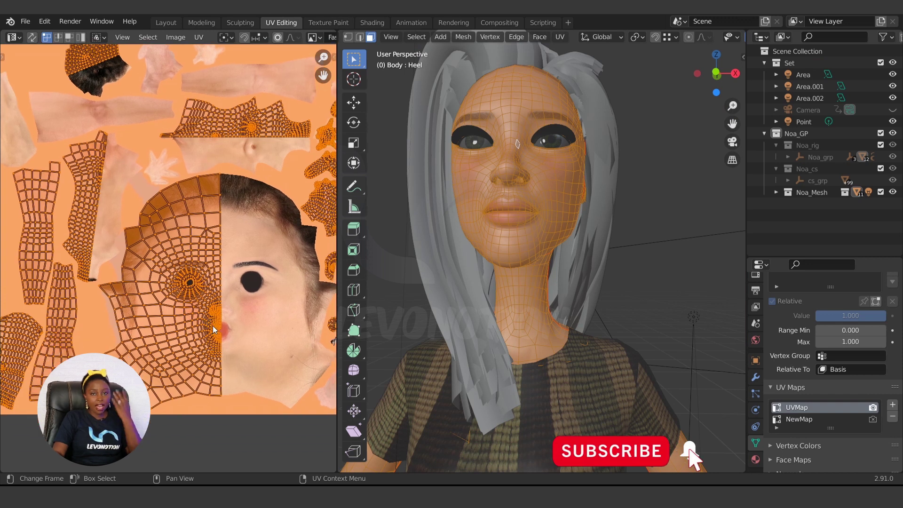
scroll(207, 319, down, 1)
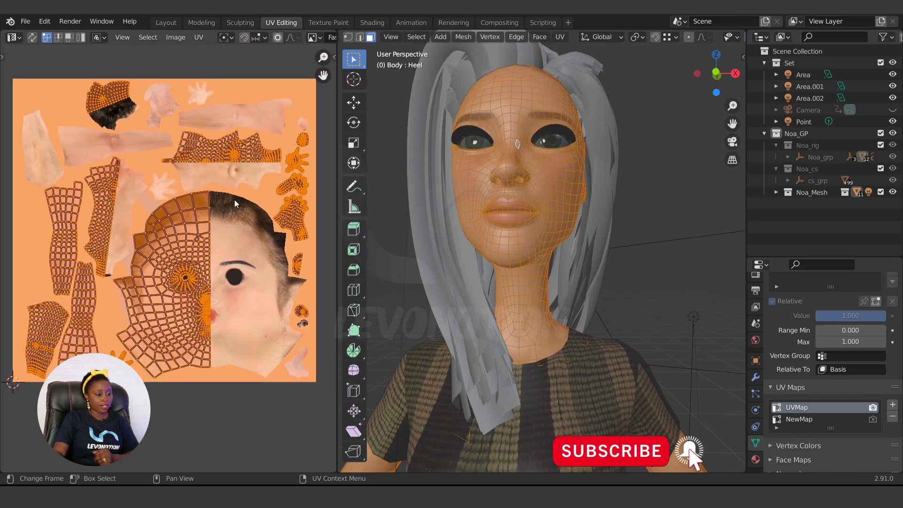
scroll(211, 156, up, 2)
middle_drag(202, 172, 146, 226)
scroll(146, 227, up, 2)
scroll(218, 235, down, 3)
middle_drag(135, 343, 146, 316)
scroll(150, 332, down, 1)
scroll(147, 351, down, 1)
scroll(136, 335, down, 1)
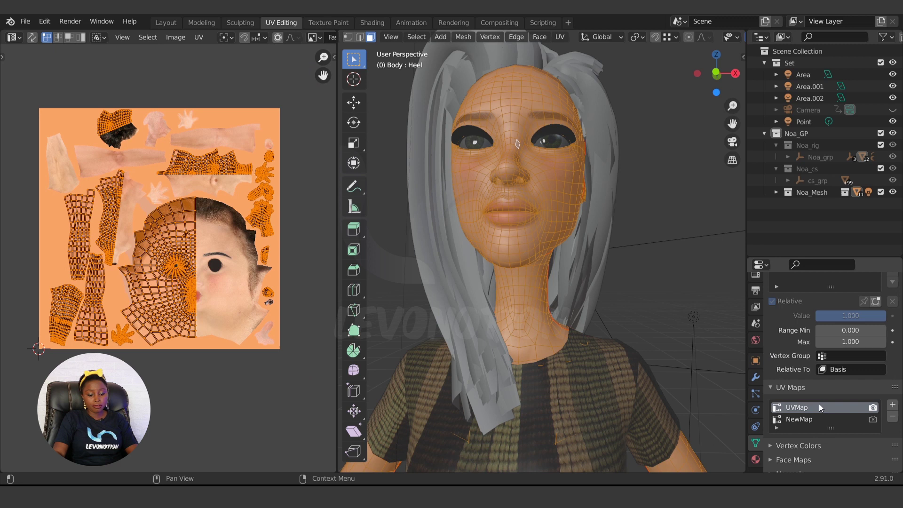
Compare the body's NewMap layout with UVMap over the skin texture, finishing with NewMap active
click(804, 419)
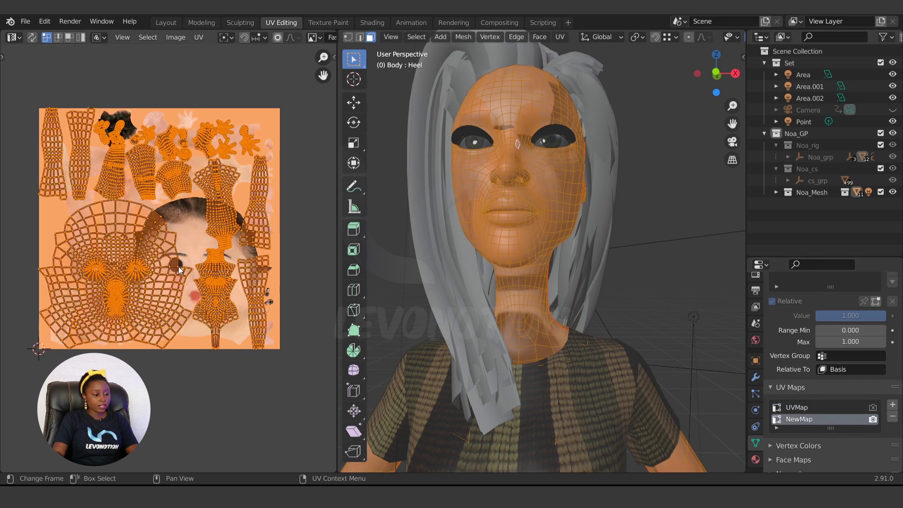
scroll(297, 230, up, 1)
middle_drag(296, 229, 303, 249)
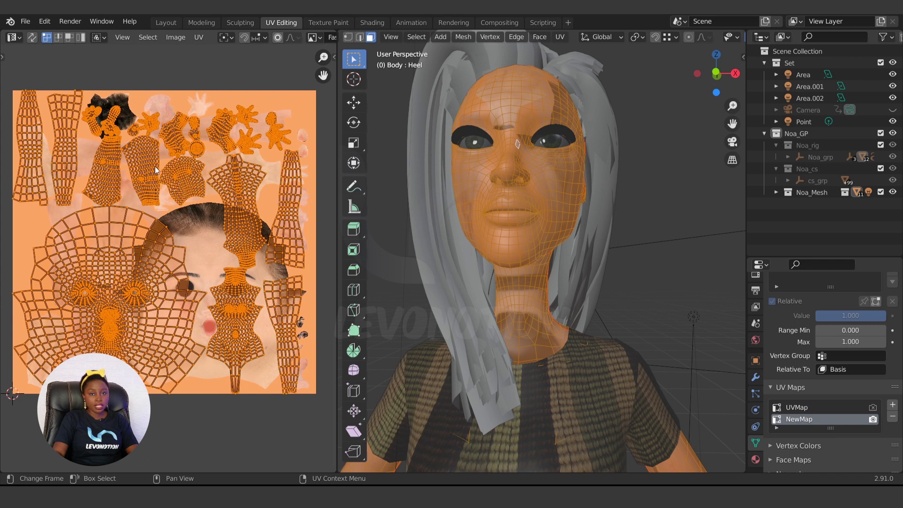
click(803, 407)
click(817, 416)
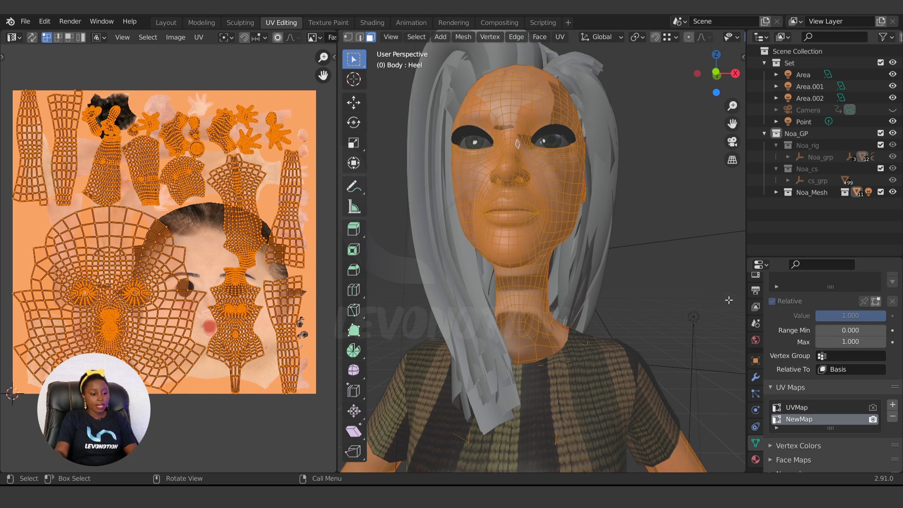
Return to the Shading workspace, make the shader editor taller and set UVMap as the body's active UV map
click(366, 21)
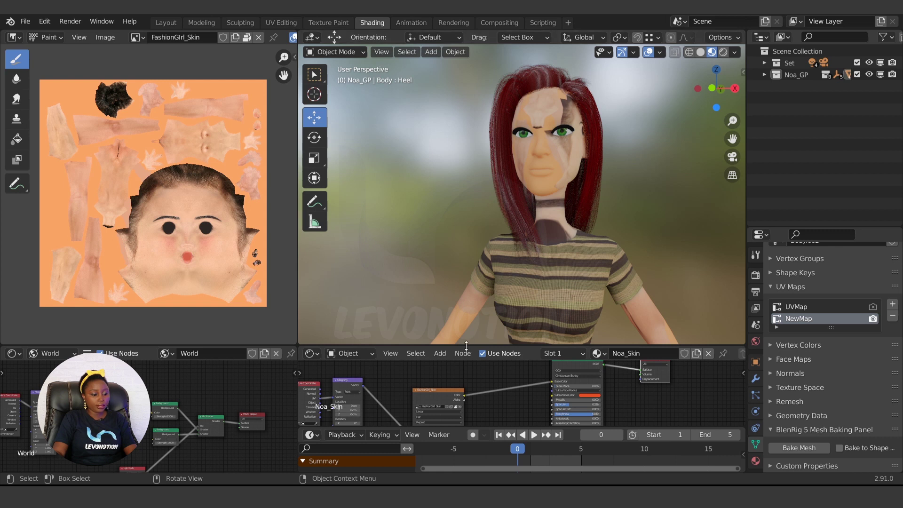
drag(466, 347, 467, 273)
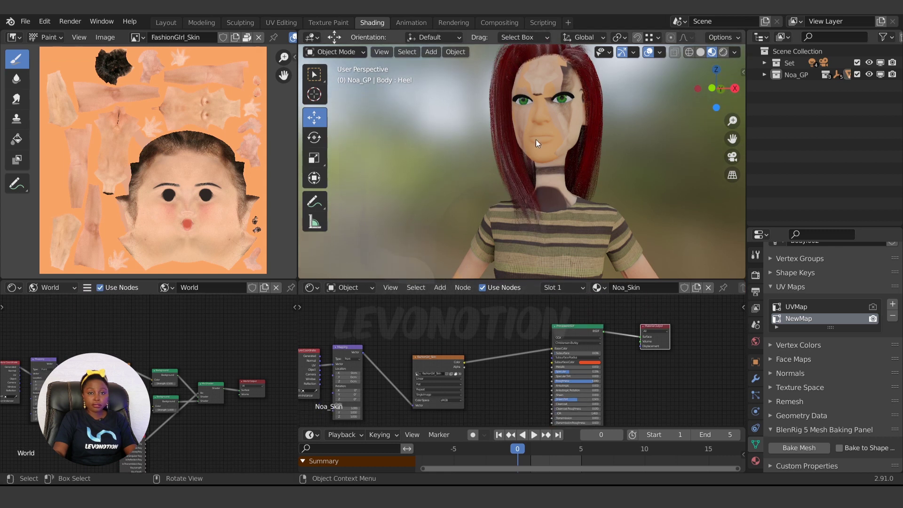
click(792, 306)
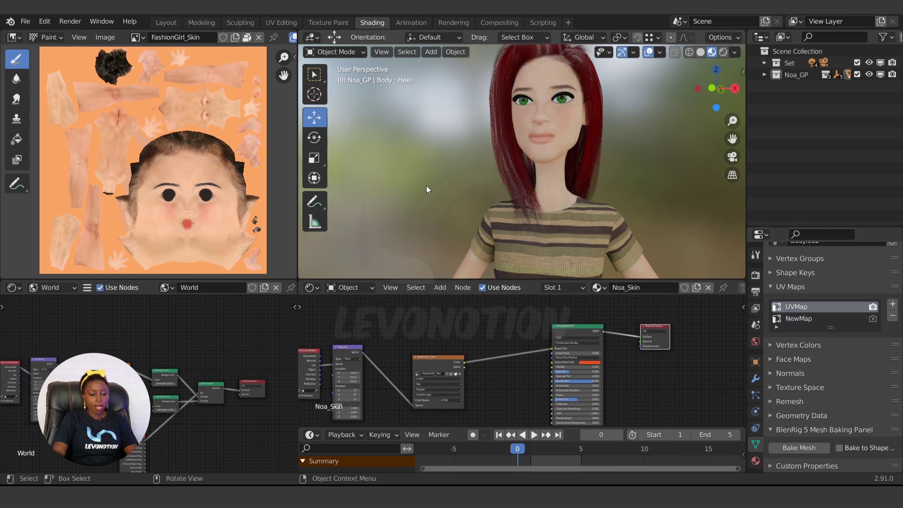
Move the Texture Coordinate and Mapping nodes together to below and left of the FashionGirl_Skin texture node
shift+middle_drag(518, 234, 499, 248)
middle_drag(410, 377, 470, 365)
drag(340, 319, 478, 395)
drag(500, 346, 542, 333)
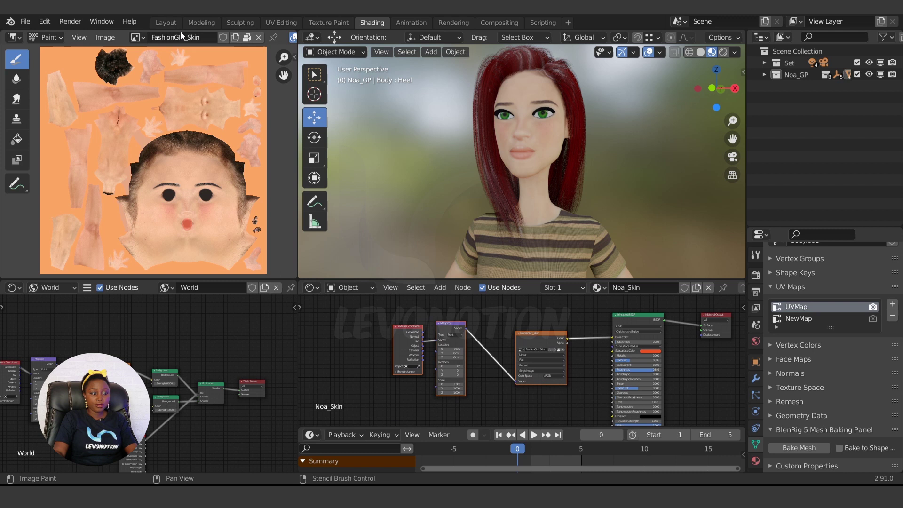
click(378, 322)
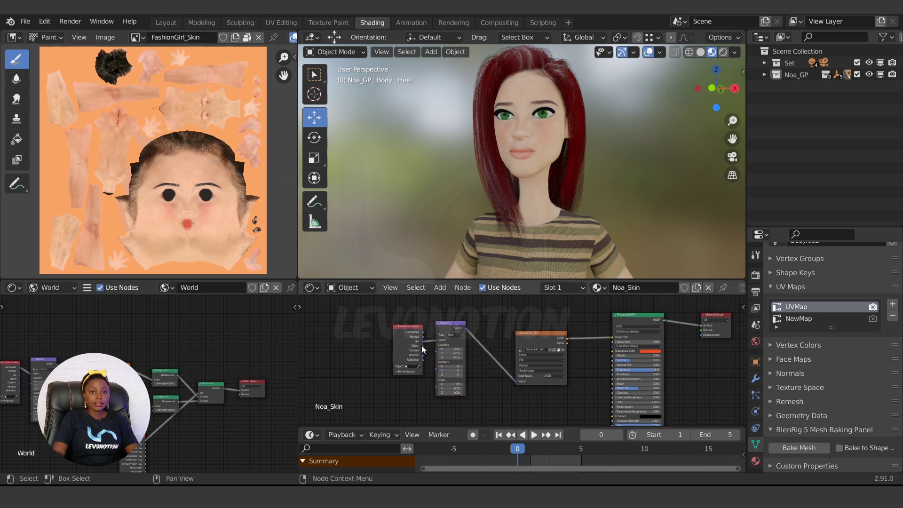
drag(343, 316, 431, 373)
drag(369, 305, 452, 365)
drag(456, 331, 483, 375)
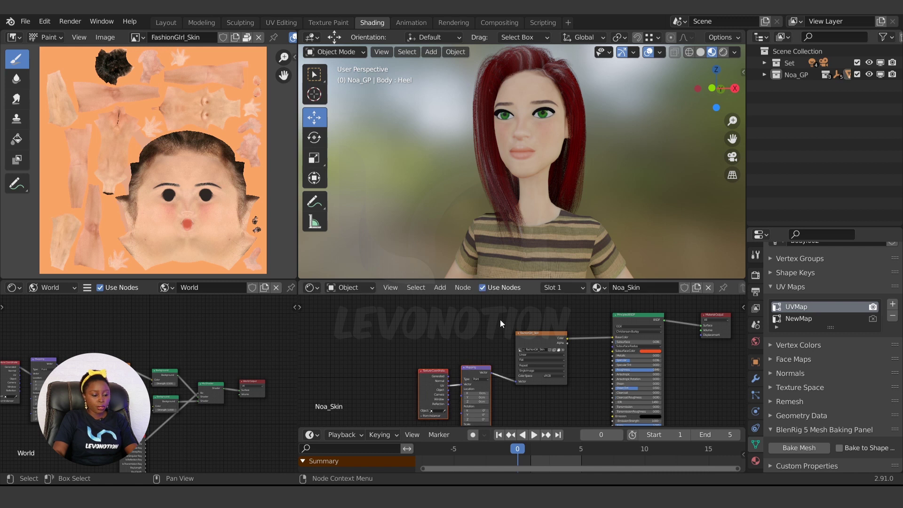
Add an Image Texture node to the Noa_Skin material, unconnected and above the FashionGirl_Skin texture node
scroll(454, 351, up, 1)
scroll(453, 354, up, 1)
key(shift+a)
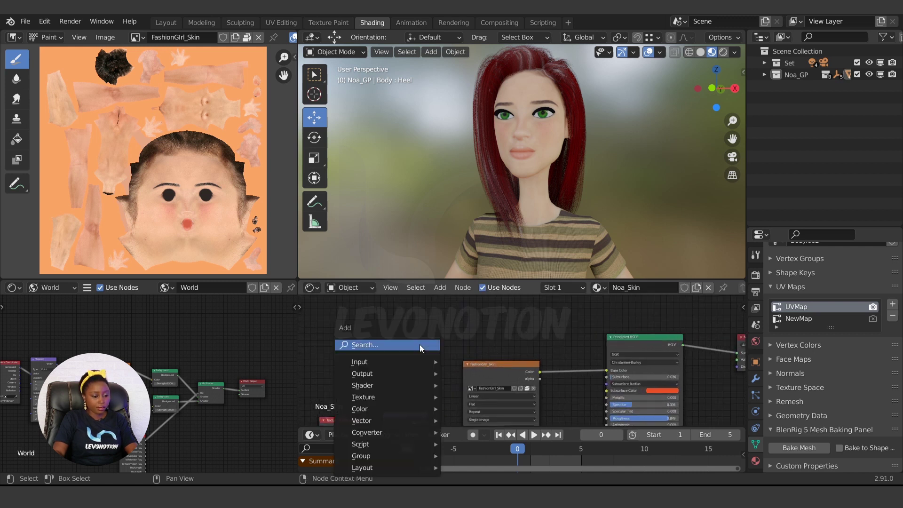
mouse_move(400, 402)
click(502, 296)
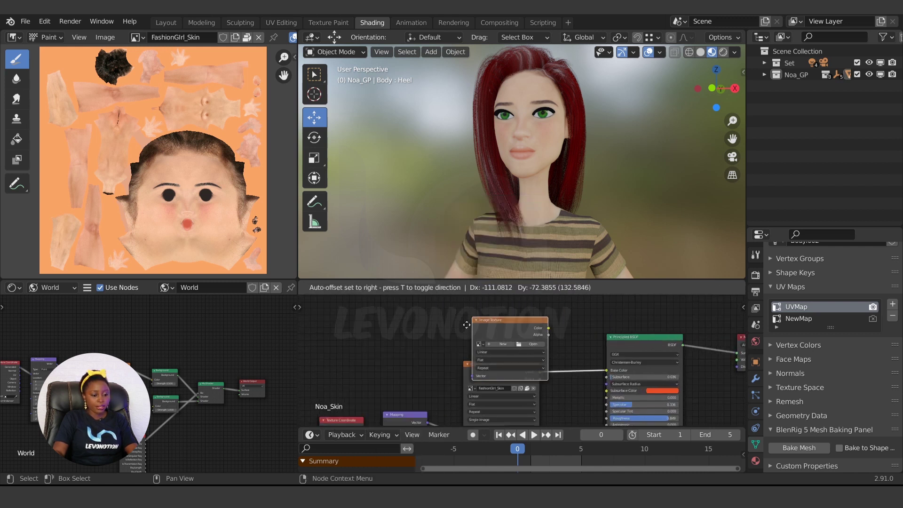
middle_drag(439, 332, 442, 377)
scroll(442, 378, up, 3)
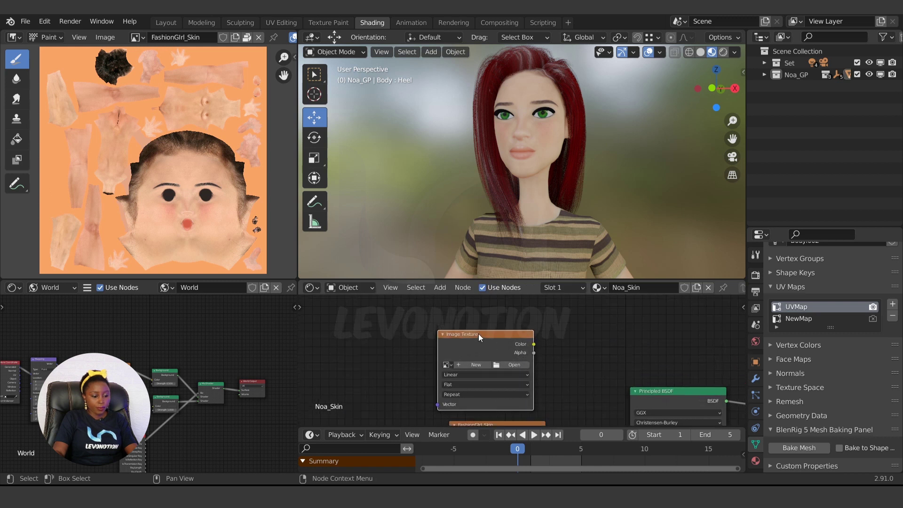
drag(479, 334, 486, 326)
Create a blank 1024 x 1024 px image named NoaSkin in the unconnected Image Texture node
click(485, 357)
click(507, 367)
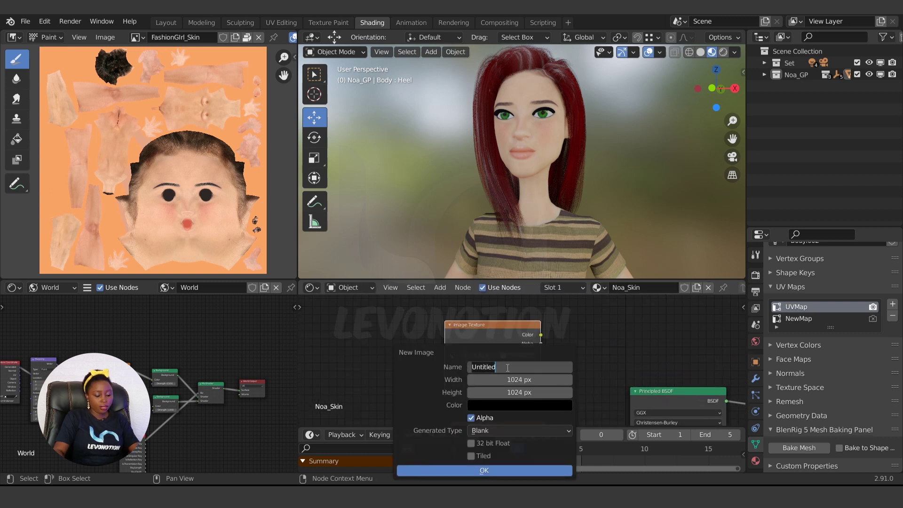
text(Noa)
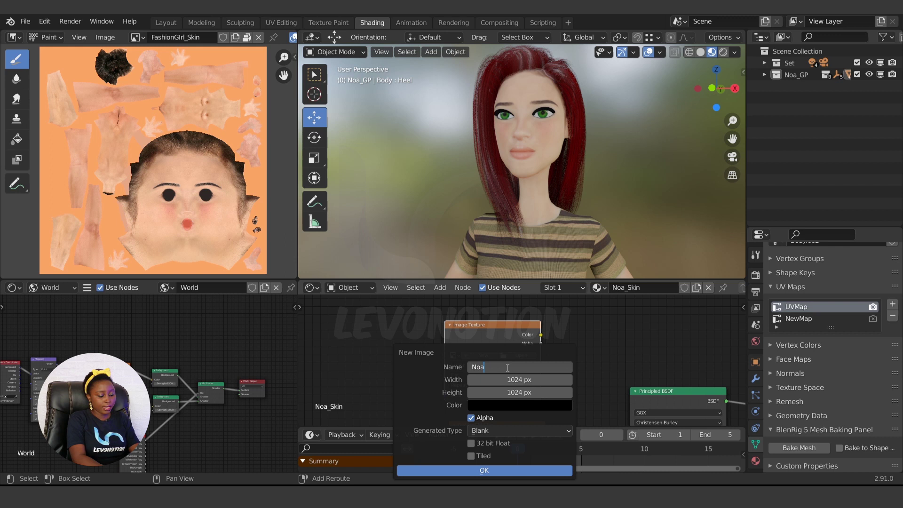
text(Skin)
key(Return)
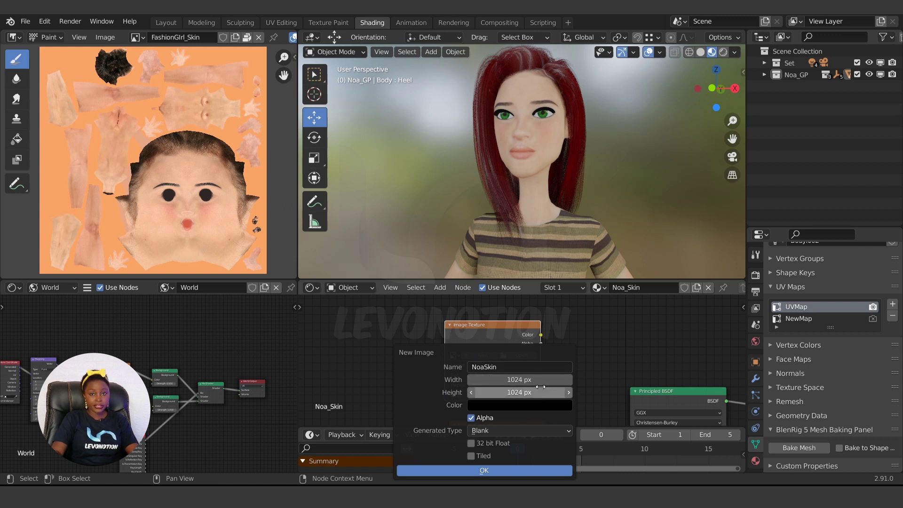
click(467, 467)
click(506, 341)
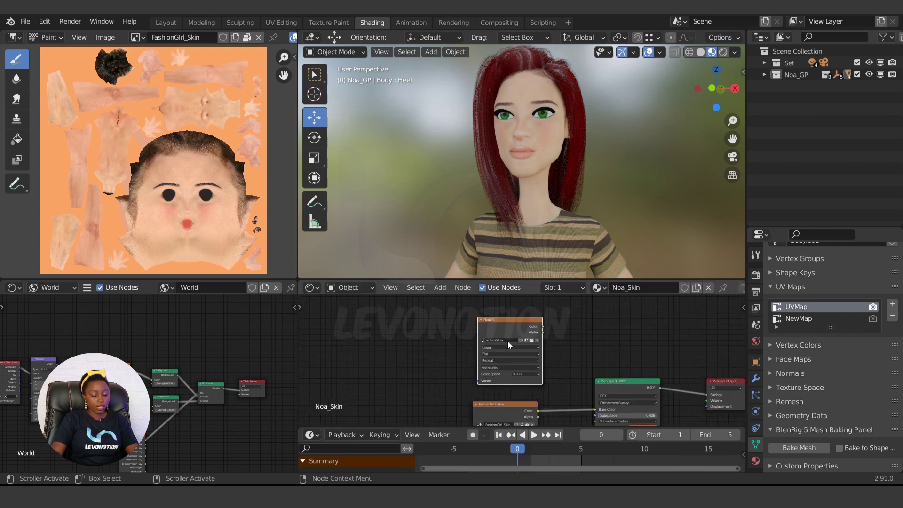
scroll(506, 340, down, 3)
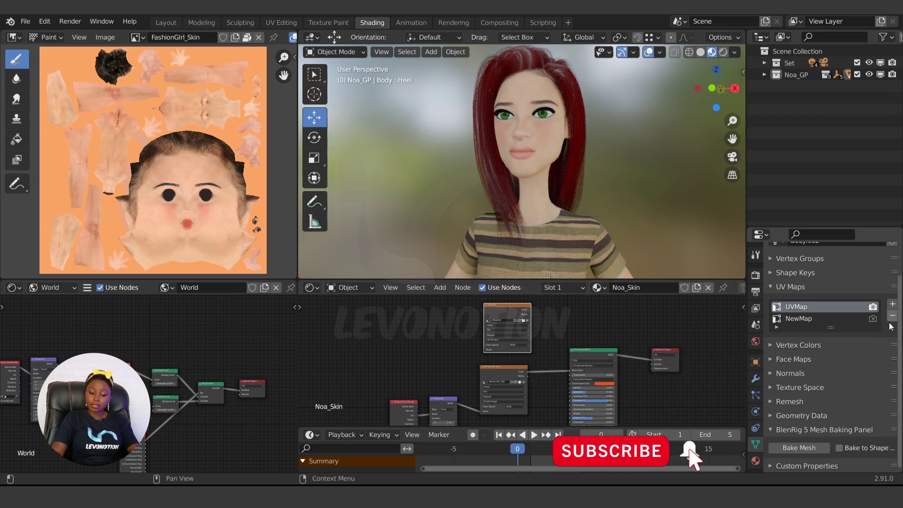
Make NewMap the selected and active render UV map, and shift the NoaSkin texture node slightly upward
click(802, 320)
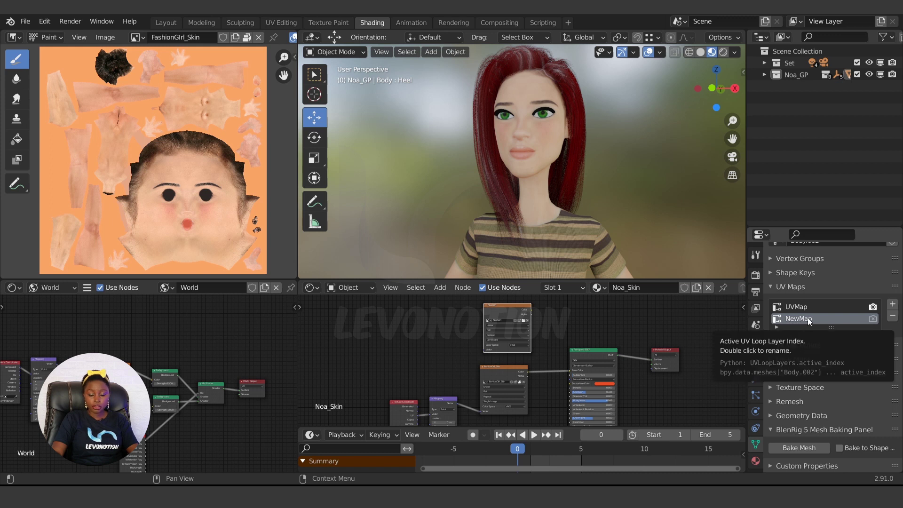
click(873, 319)
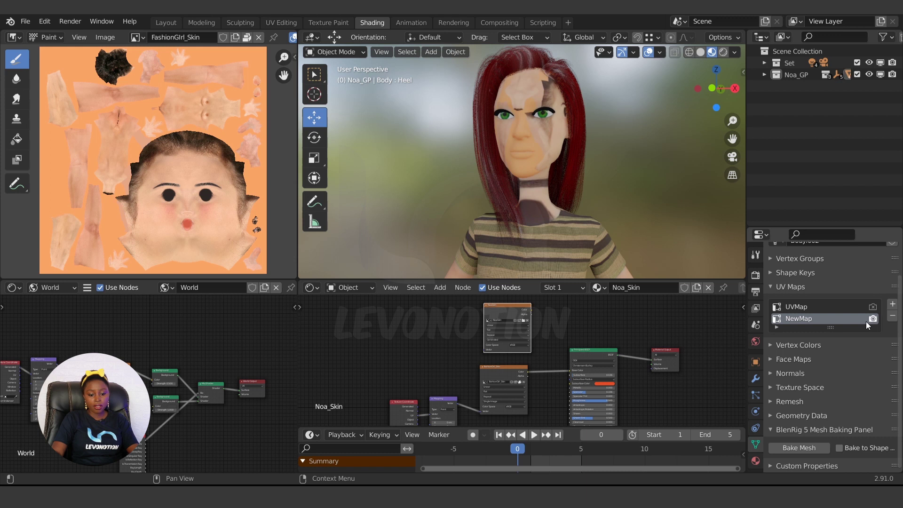
middle_drag(492, 395, 522, 366)
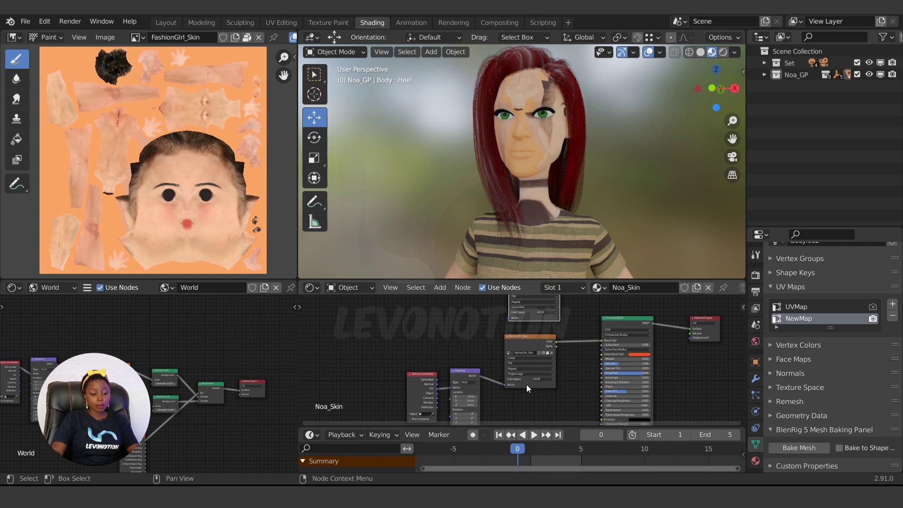
middle_drag(544, 330, 546, 360)
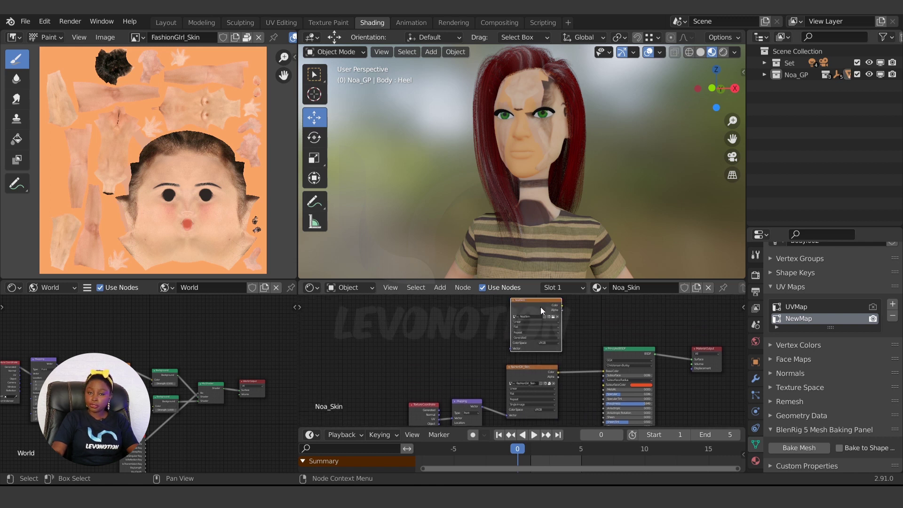
drag(541, 307, 536, 300)
Add a UV Map node to the left of the Texture Coordinate node
middle_drag(446, 367, 494, 312)
scroll(471, 335, up, 4)
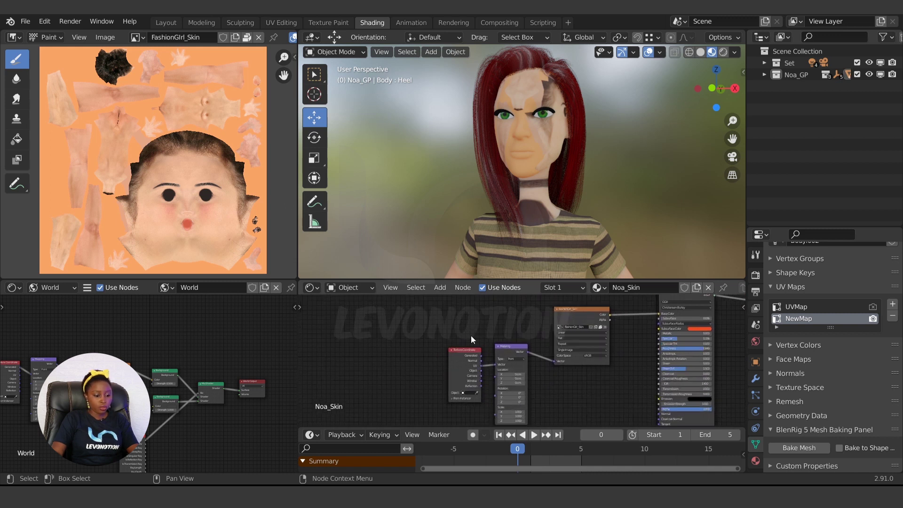
scroll(478, 362, up, 2)
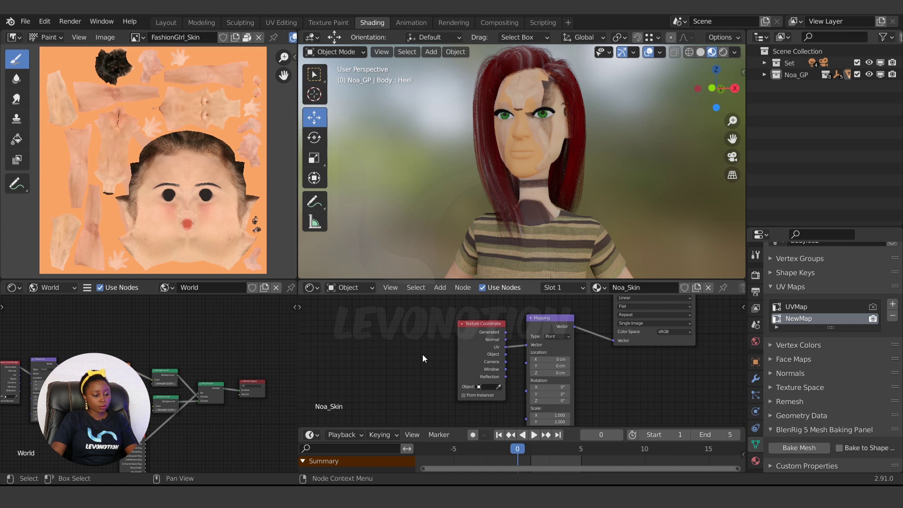
key(shift+a)
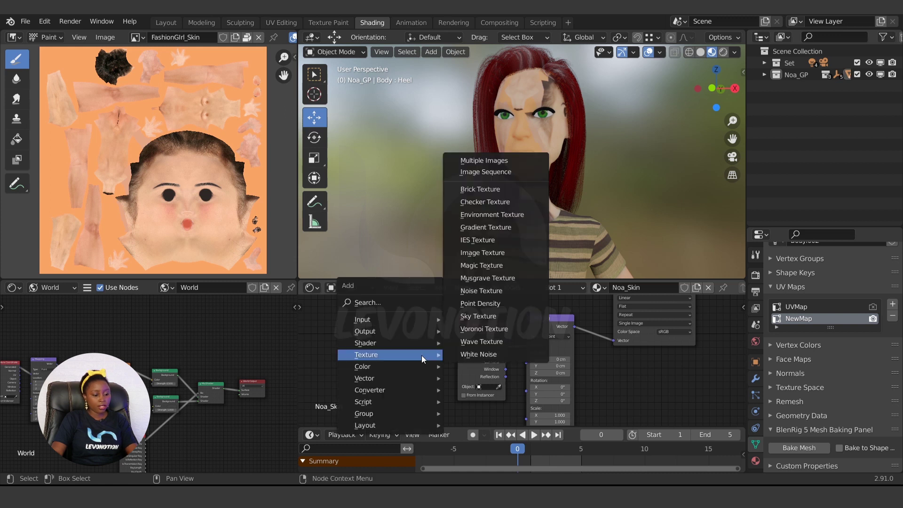
click(394, 305)
text(uv)
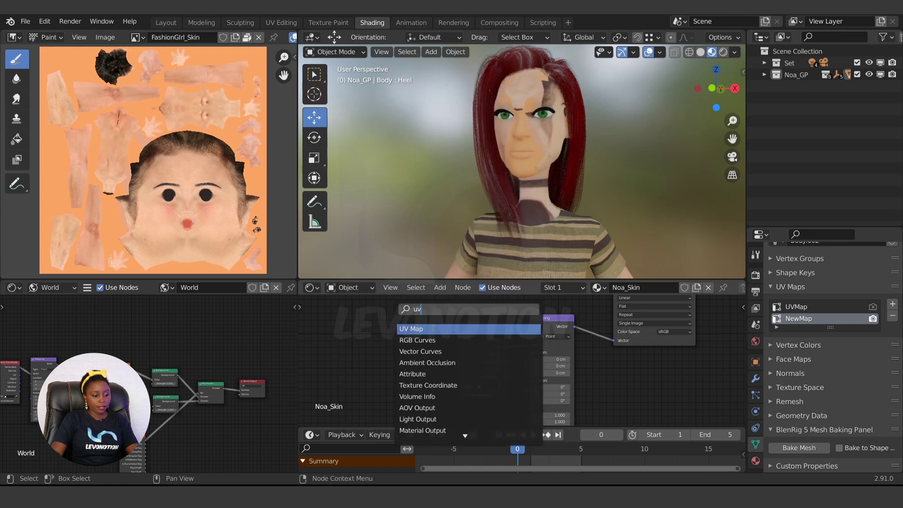
key(Return)
click(442, 372)
scroll(441, 372, up, 2)
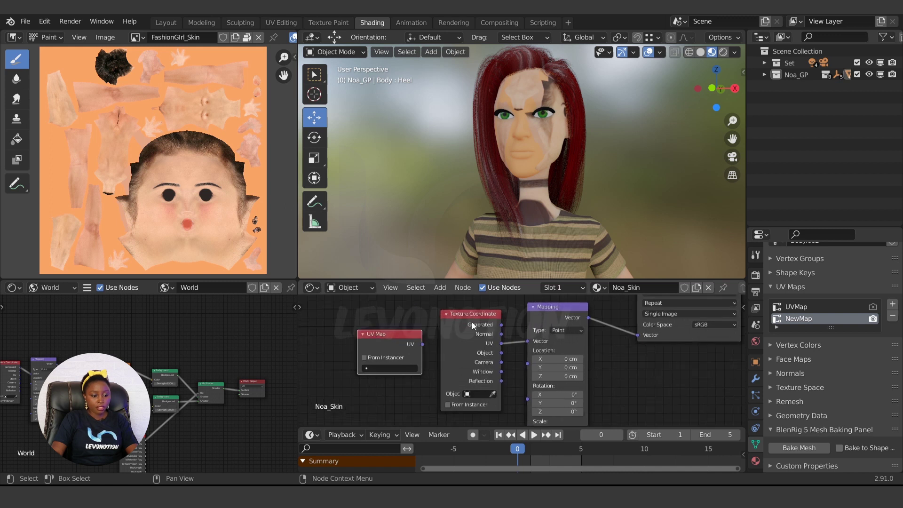
drag(377, 344, 385, 343)
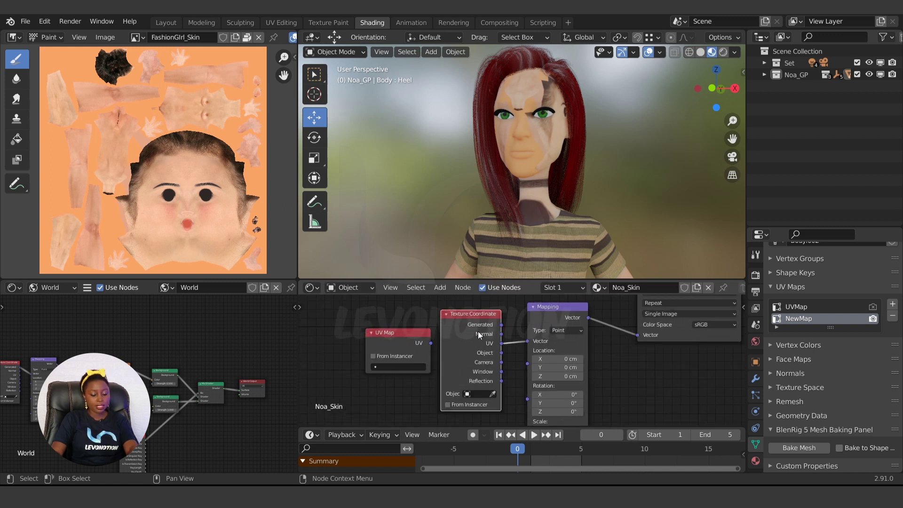
Replace the Texture Coordinate node by deleting it and connecting the UV Map node's UV output to the Mapping node's Vector input
click(478, 331)
key(Delete)
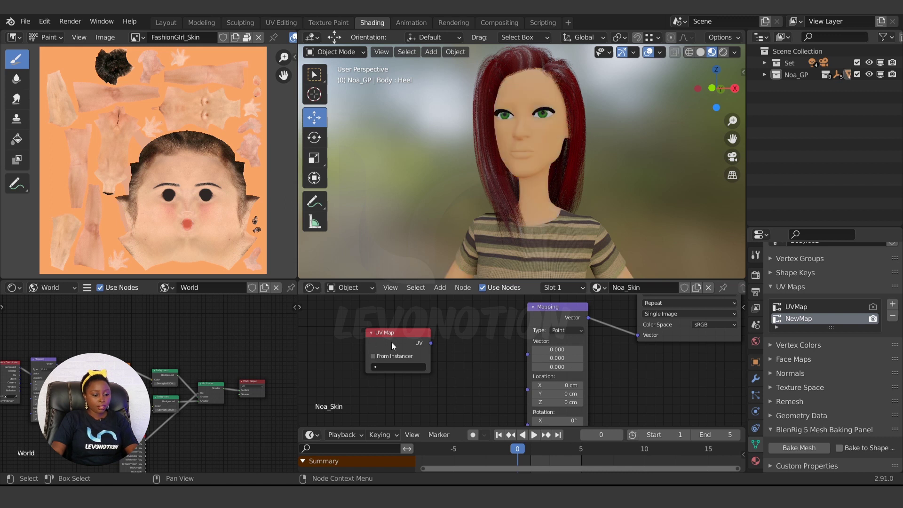
drag(391, 343, 528, 352)
scroll(440, 346, up, 1)
Set the UV Map node to use the UVMap layer
click(426, 372)
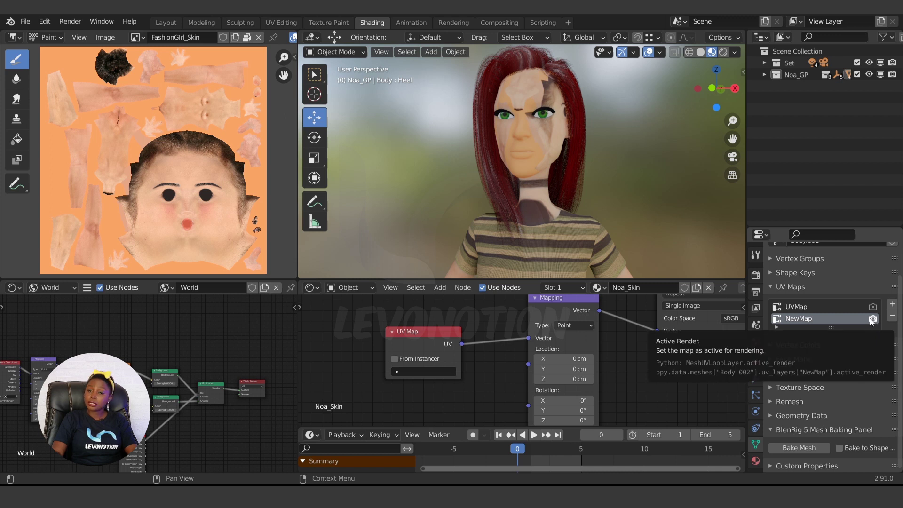
click(414, 373)
key(Down)
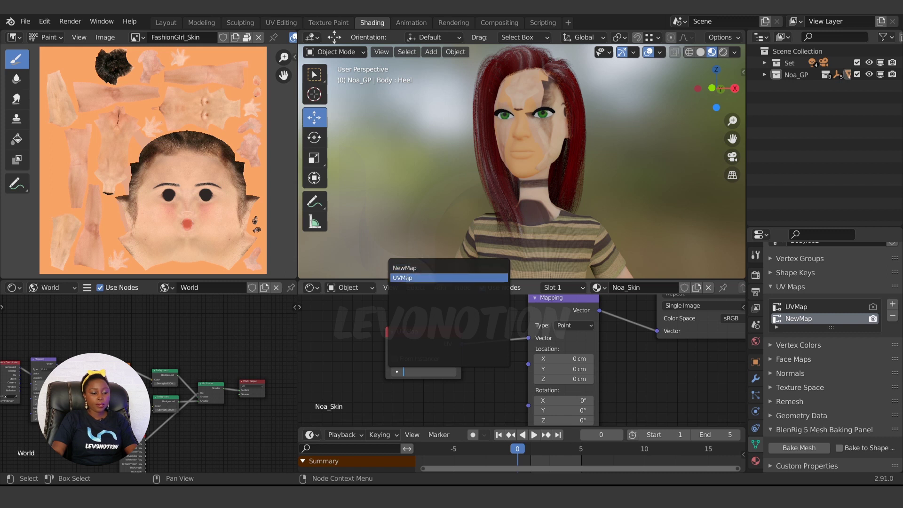
key(Return)
scroll(609, 338, down, 1)
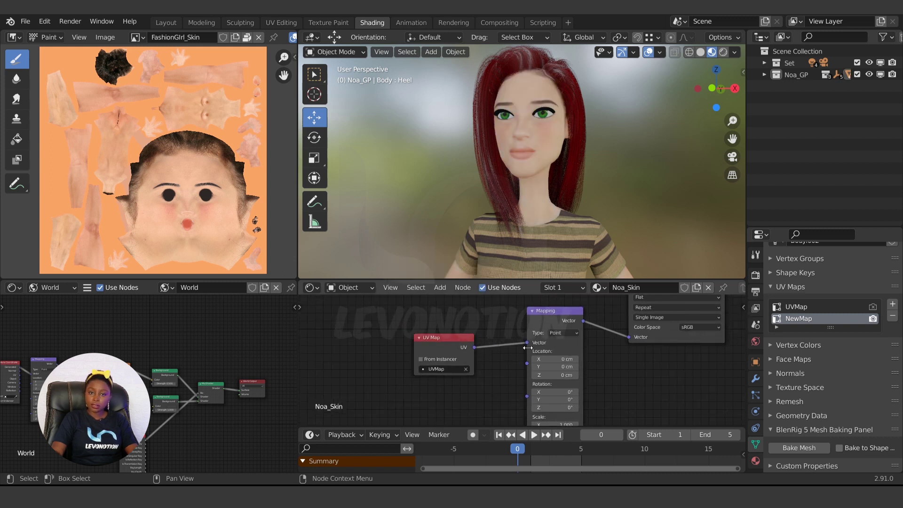
Make the NoaSkin image texture node the active node and adjust its position above the FashionGirl_Skin node
middle_drag(609, 337, 497, 380)
scroll(497, 379, down, 1)
middle_drag(572, 315, 465, 384)
scroll(485, 368, down, 1)
mouse_move(437, 313)
mouse_down()
mouse_move(496, 319)
mouse_move(449, 321)
mouse_up()
middle_drag(449, 322, 445, 351)
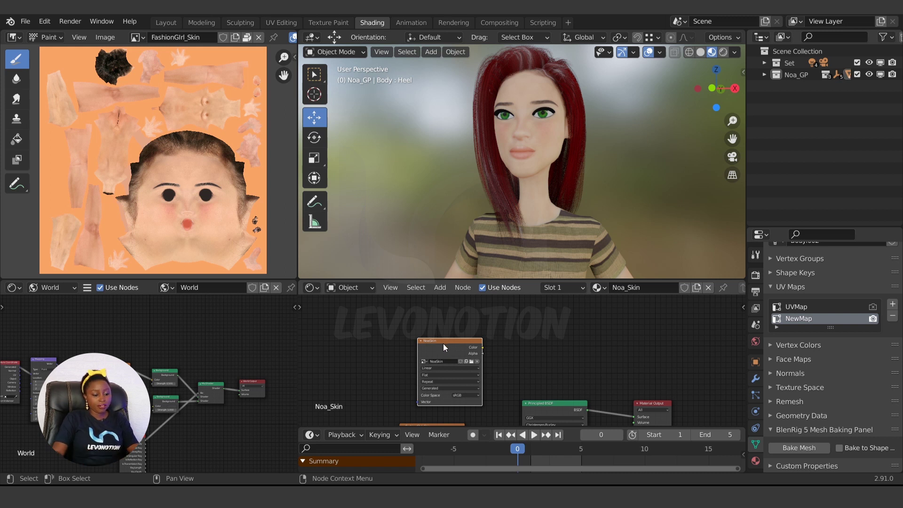
drag(443, 345, 437, 348)
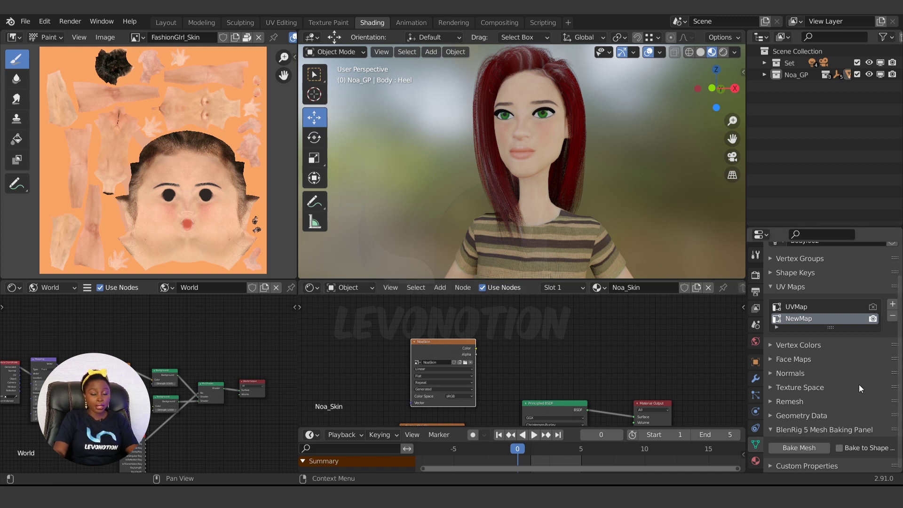
Bring up the Bake settings in the render properties, keeping Cycles as the render engine
scroll(859, 385, up, 2)
click(756, 276)
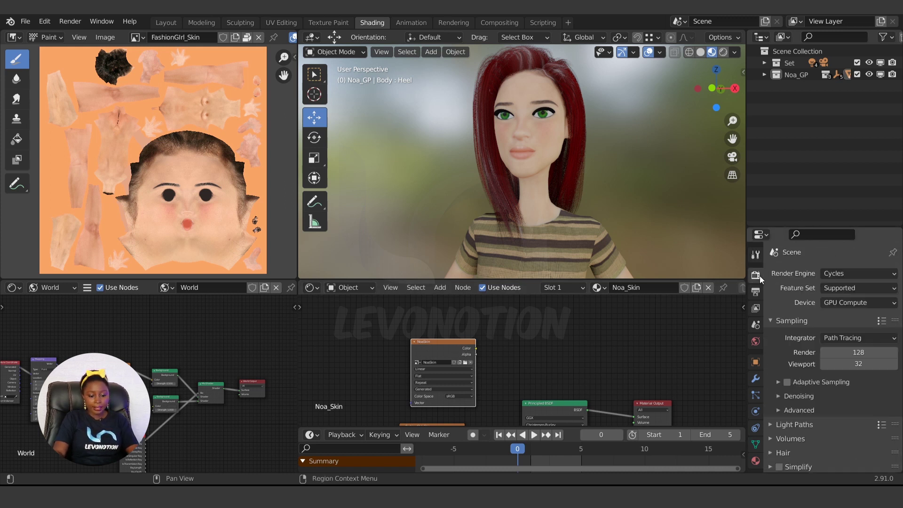
click(843, 273)
click(842, 272)
scroll(823, 326, down, 7)
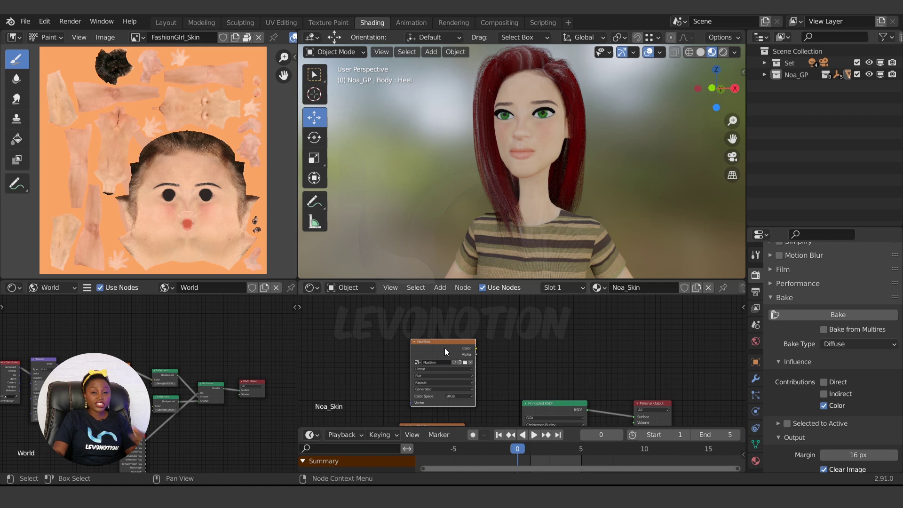
Select the character's body with the NoaSkin node active and bake the Diffuse colour contribution into the NoaSkin image
drag(445, 348, 462, 348)
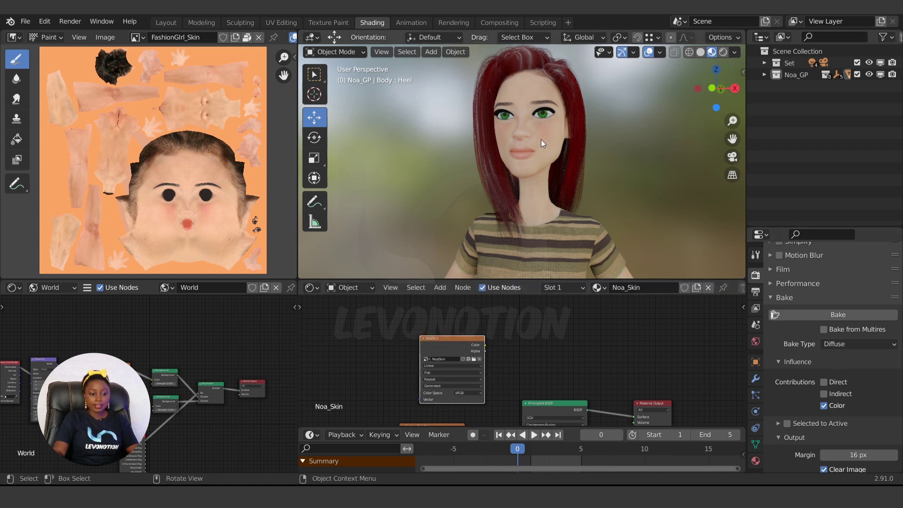
click(824, 315)
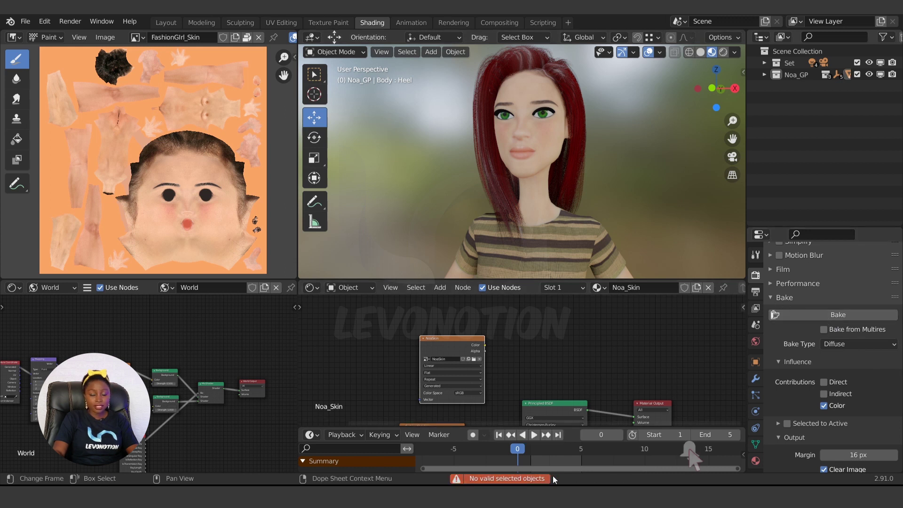
click(538, 162)
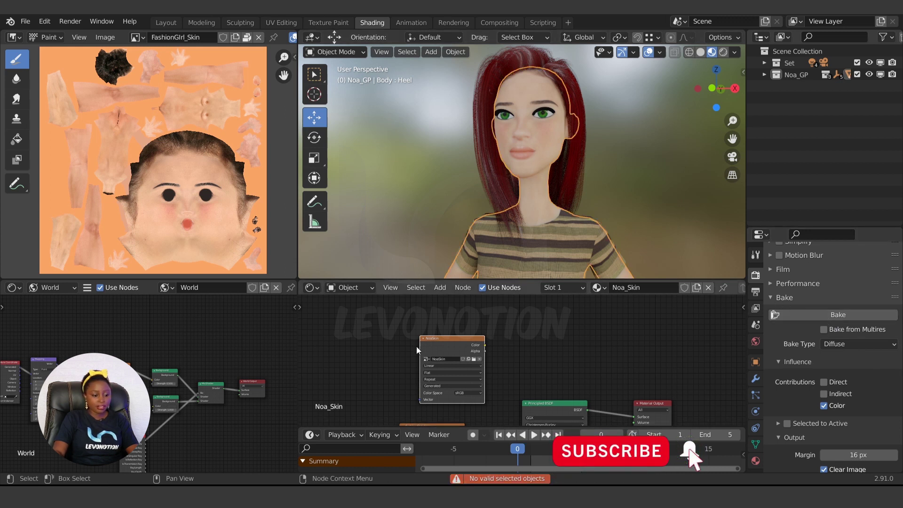
drag(435, 344, 435, 332)
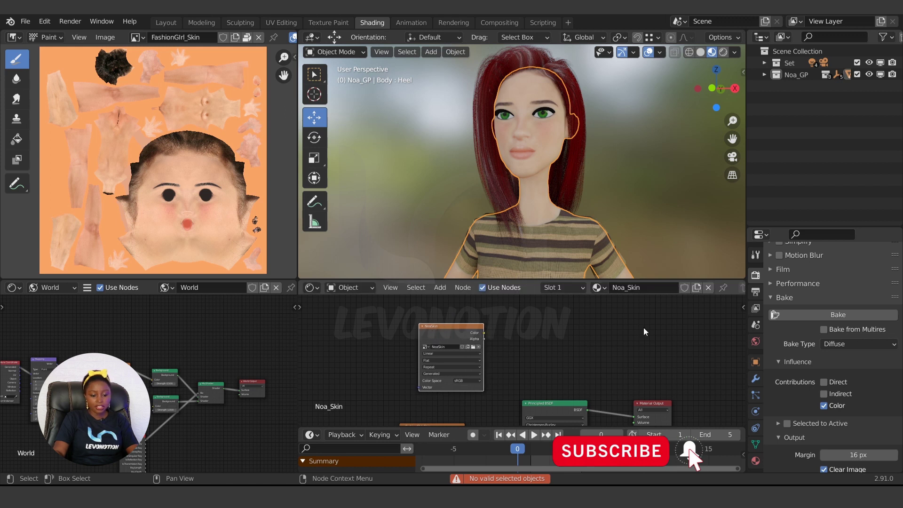
click(830, 315)
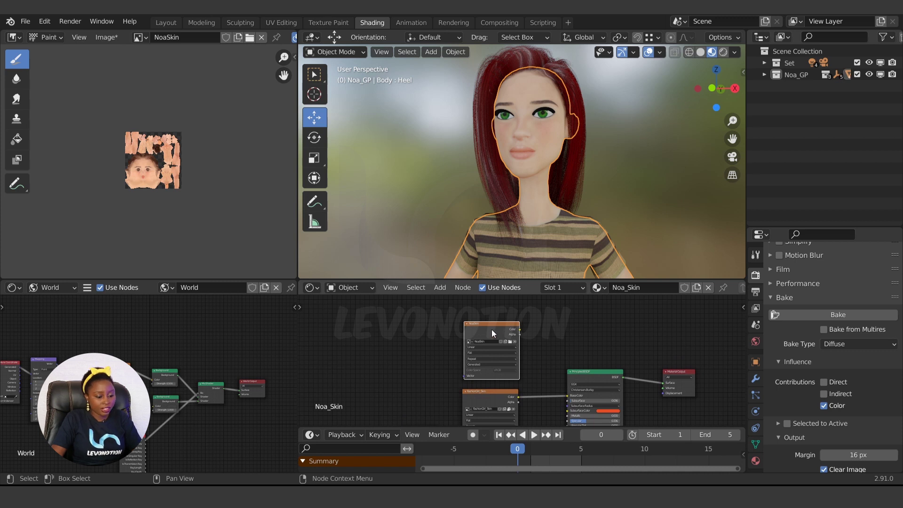
Compare the baked NoaSkin image with the original FashionGirl_Skin image in the image editor
scroll(160, 160, up, 4)
scroll(146, 165, up, 2)
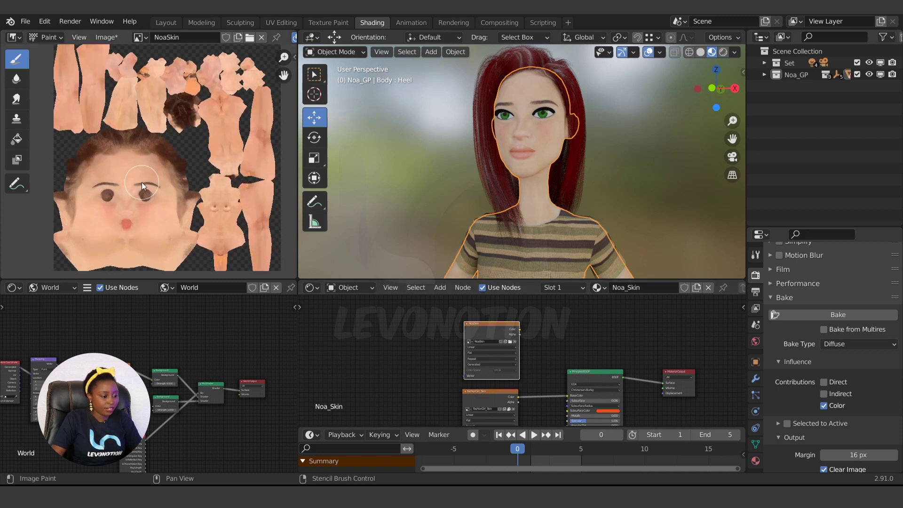
click(136, 39)
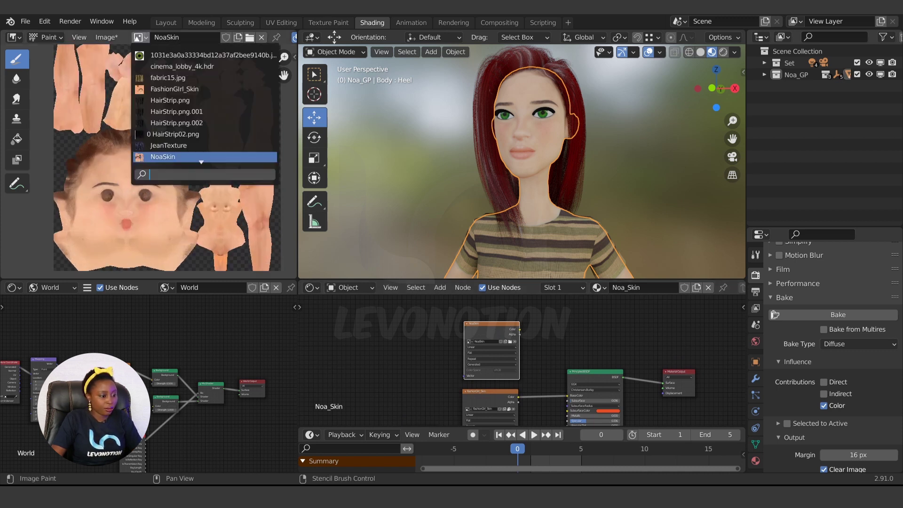
click(154, 86)
scroll(160, 183, down, 6)
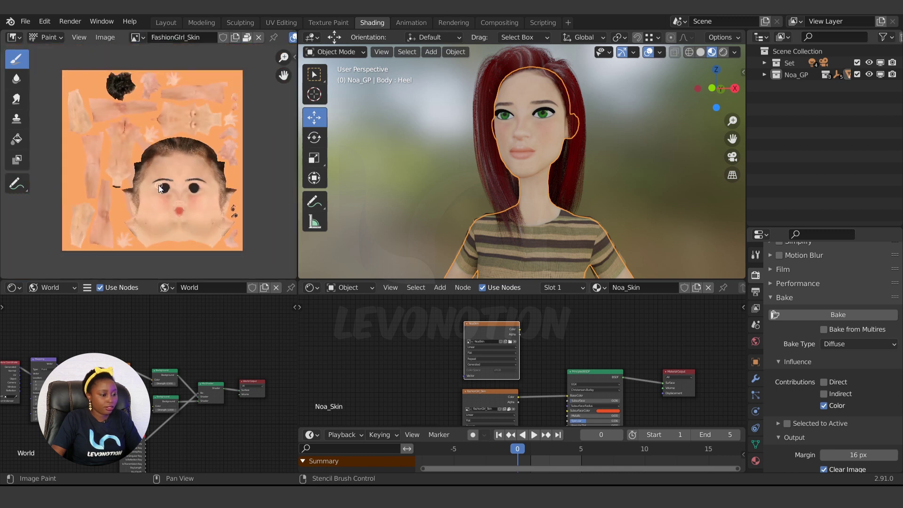
click(137, 37)
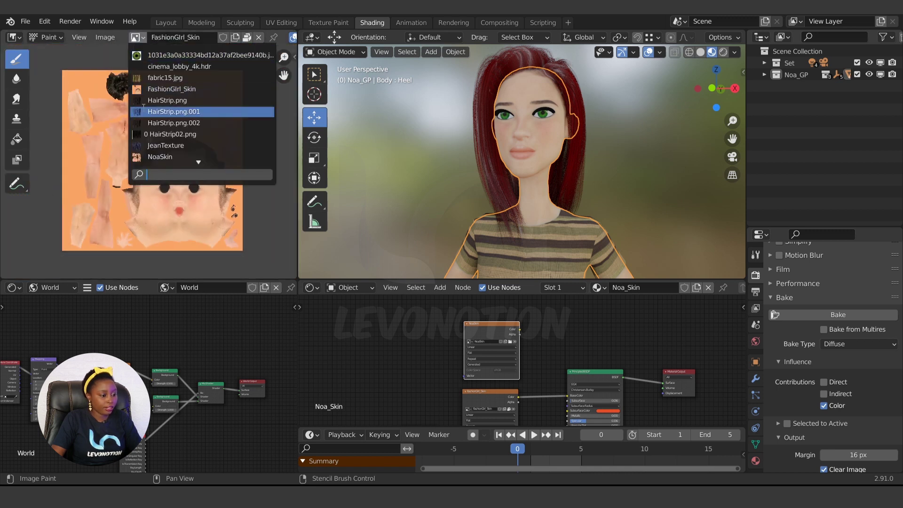
click(171, 152)
scroll(155, 123, up, 6)
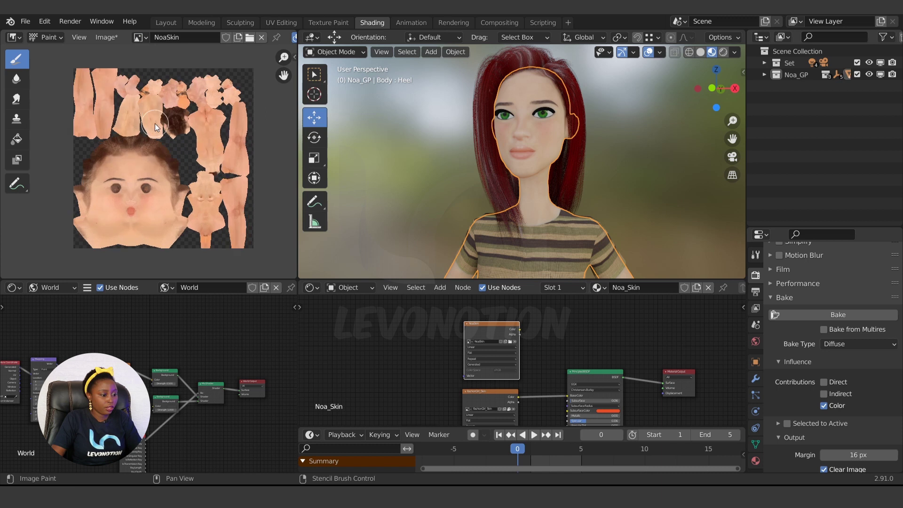
Examine the hair, torso and limb islands of the baked NoaSkin image up close
middle_drag(177, 103, 147, 187)
scroll(161, 142, up, 3)
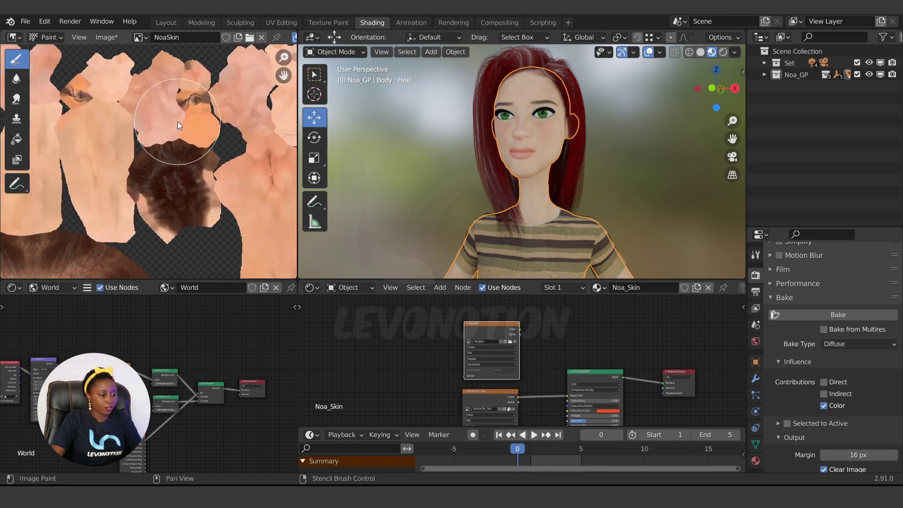
scroll(175, 149, down, 3)
middle_drag(212, 222, 217, 150)
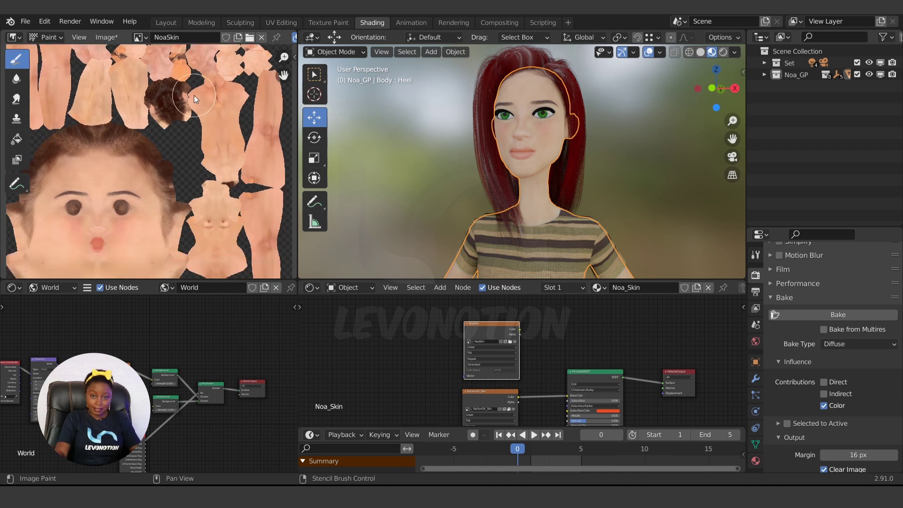
scroll(148, 177, down, 3)
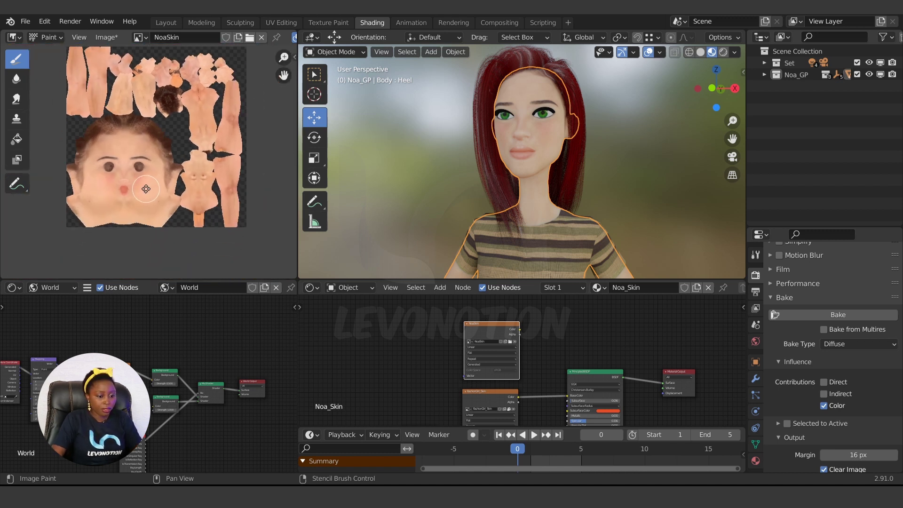
Connect the NoaSkin texture's Color output to the Principled BSDF's Base Color and check the character's face closely
scroll(518, 334, down, 3)
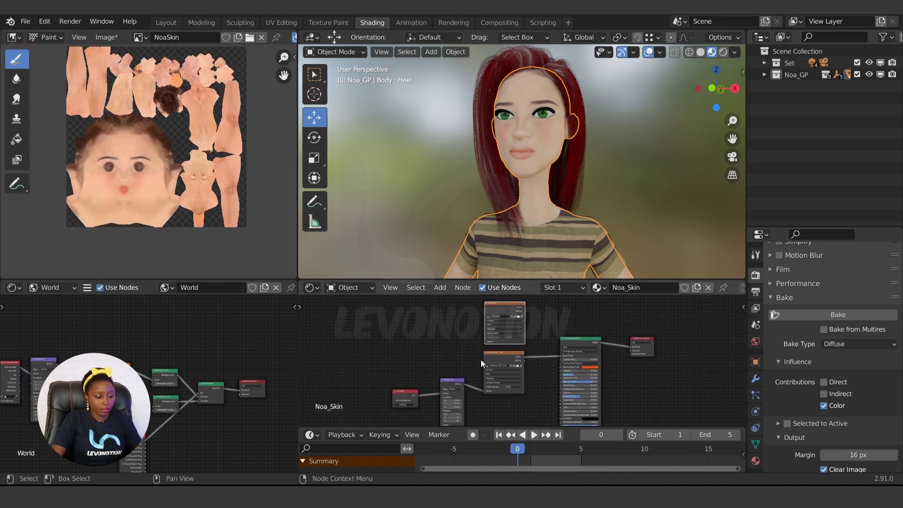
scroll(531, 354, up, 2)
middle_drag(511, 332, 489, 352)
scroll(489, 352, up, 3)
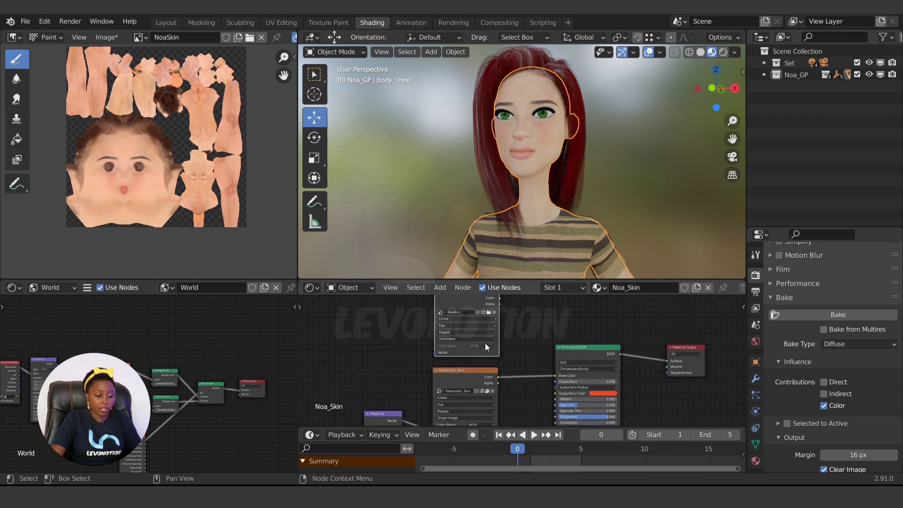
middle_drag(490, 320, 494, 344)
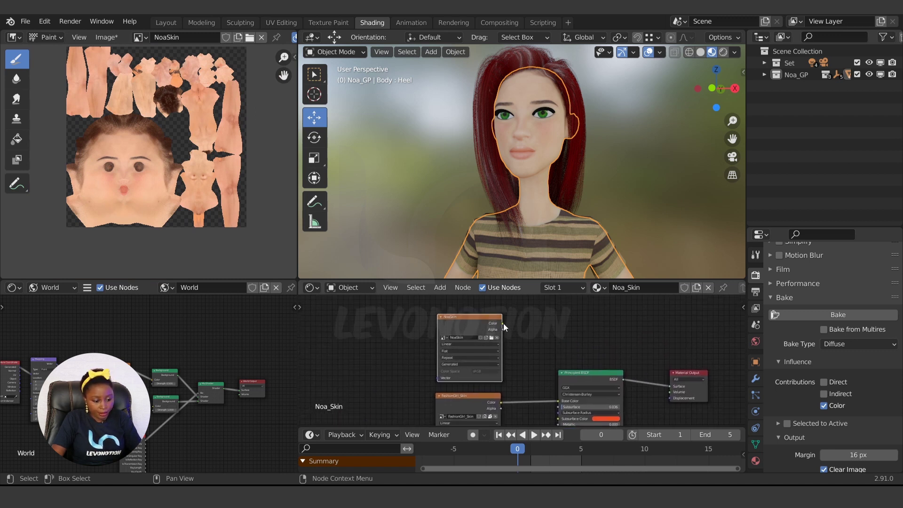
drag(503, 323, 559, 401)
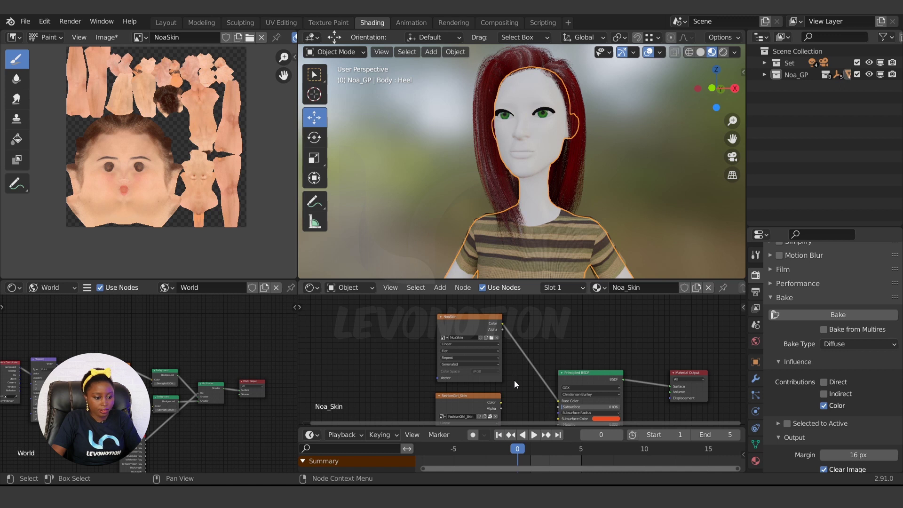
scroll(501, 166, up, 3)
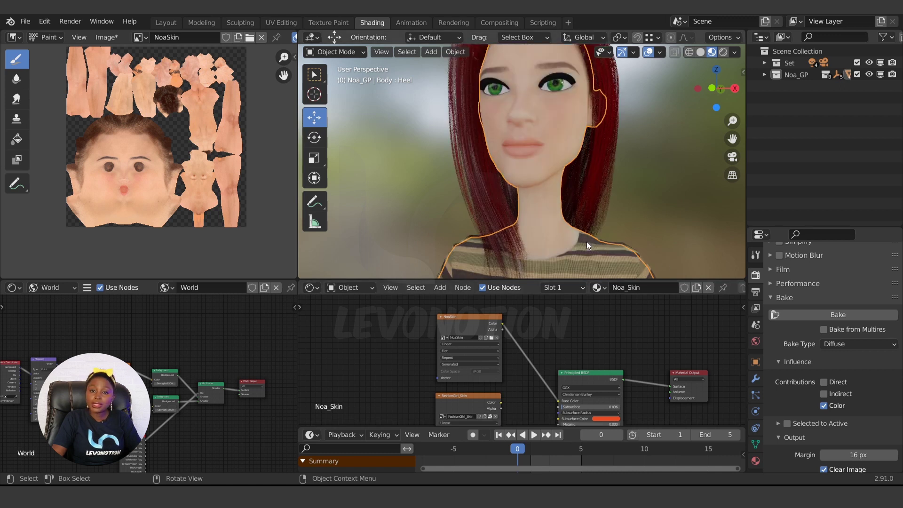
Remove the original UVMap layer from the body mesh's UV maps
click(756, 443)
scroll(835, 352, up, 1)
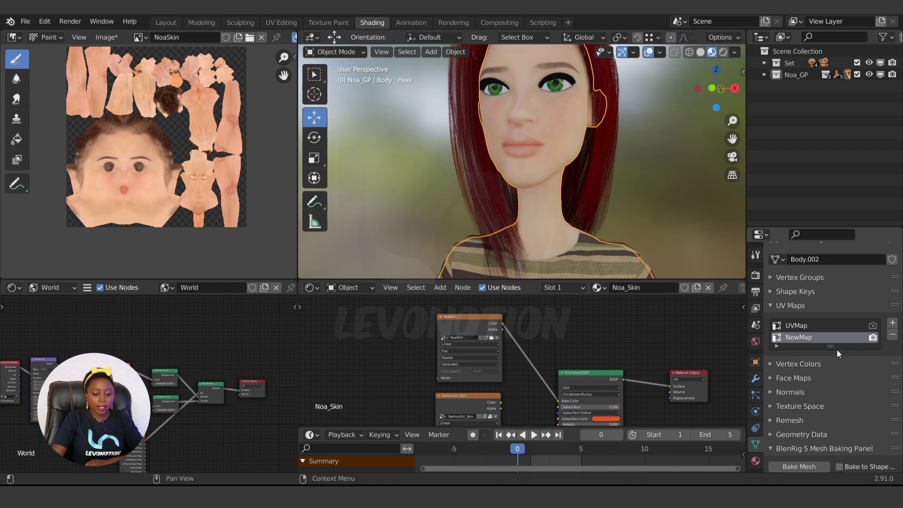
click(809, 327)
click(892, 335)
Delete the UV Map, Mapping and FashionGirl_Skin nodes, and move the NoaSkin node down beside the Principled BSDF
scroll(463, 360, down, 2)
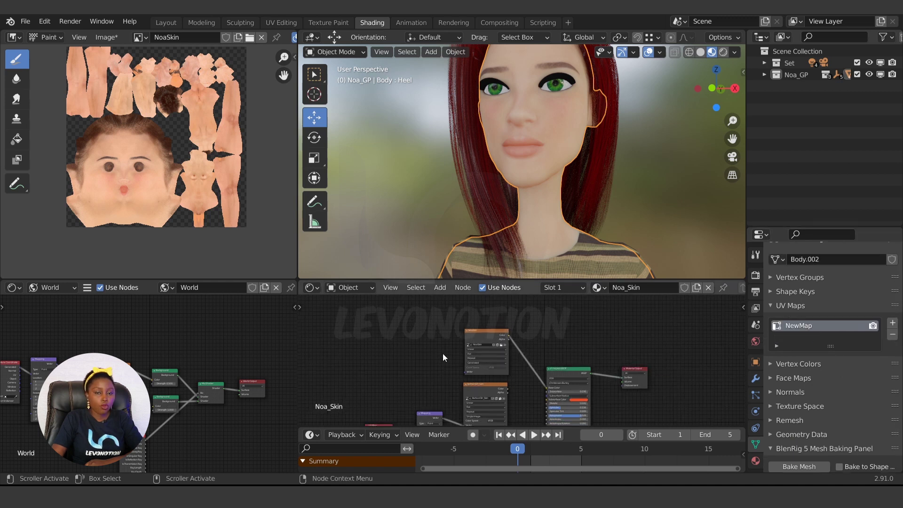
middle_drag(442, 354, 469, 324)
drag(382, 363, 535, 412)
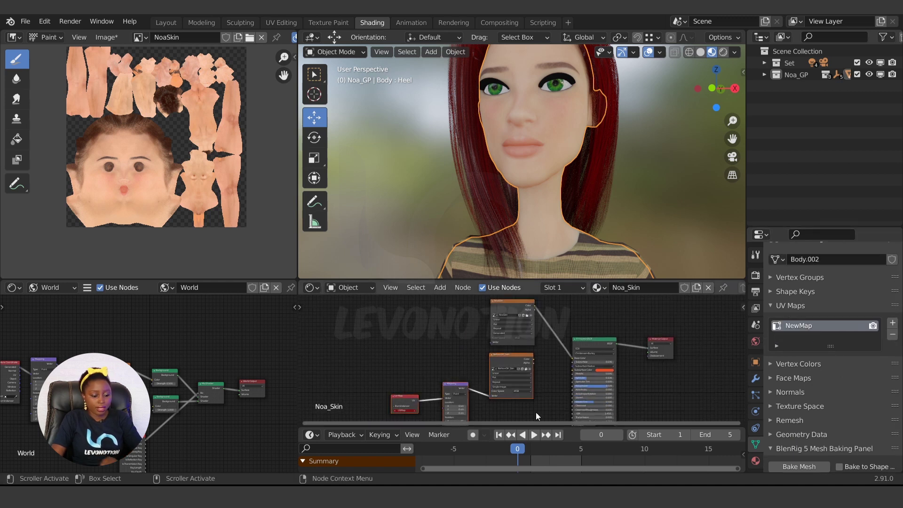
key(x)
drag(499, 304, 506, 356)
Enlarge the 3D viewport area downward to show more of the character, and deselect the body
scroll(517, 333, down, 2)
drag(520, 281, 518, 357)
scroll(510, 269, down, 2)
shift+middle_drag(457, 269, 484, 256)
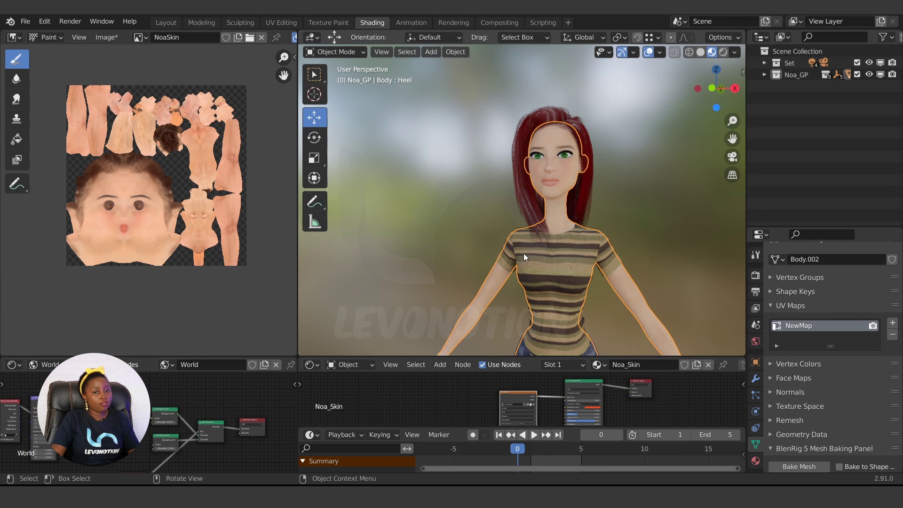
key(alt+a)
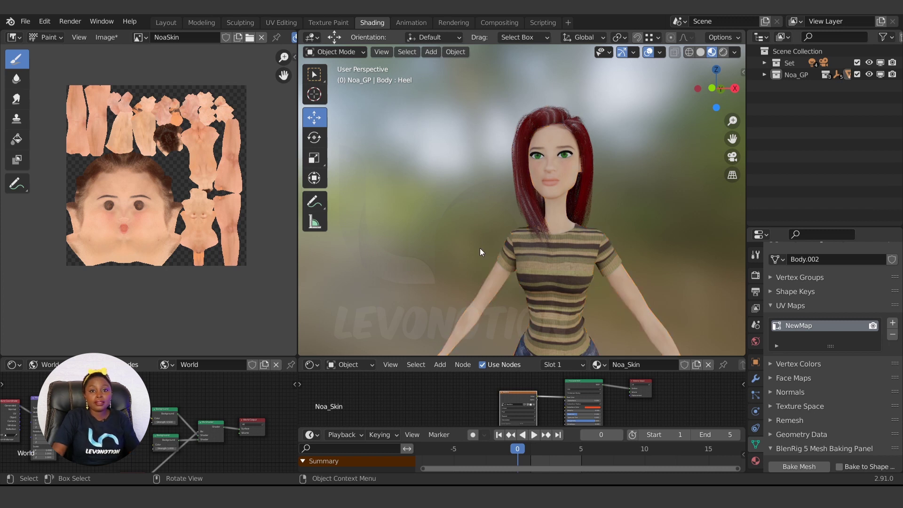